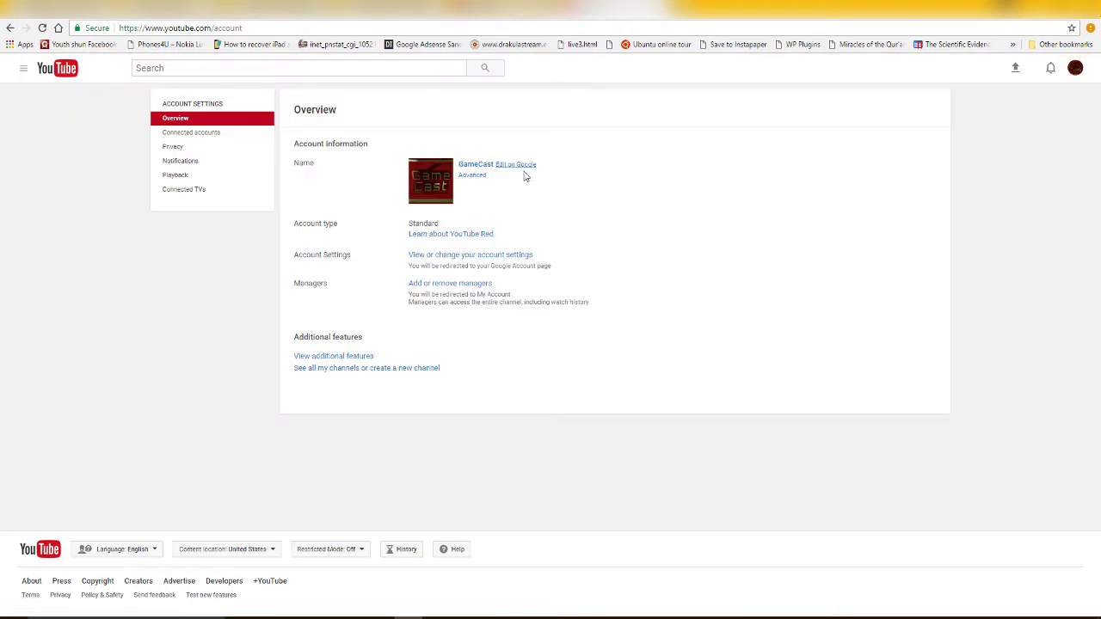
- From YouTube account settings, open GameCast's 'Edit on Google' profile link in a new tab and view it
left_click(1074, 68)
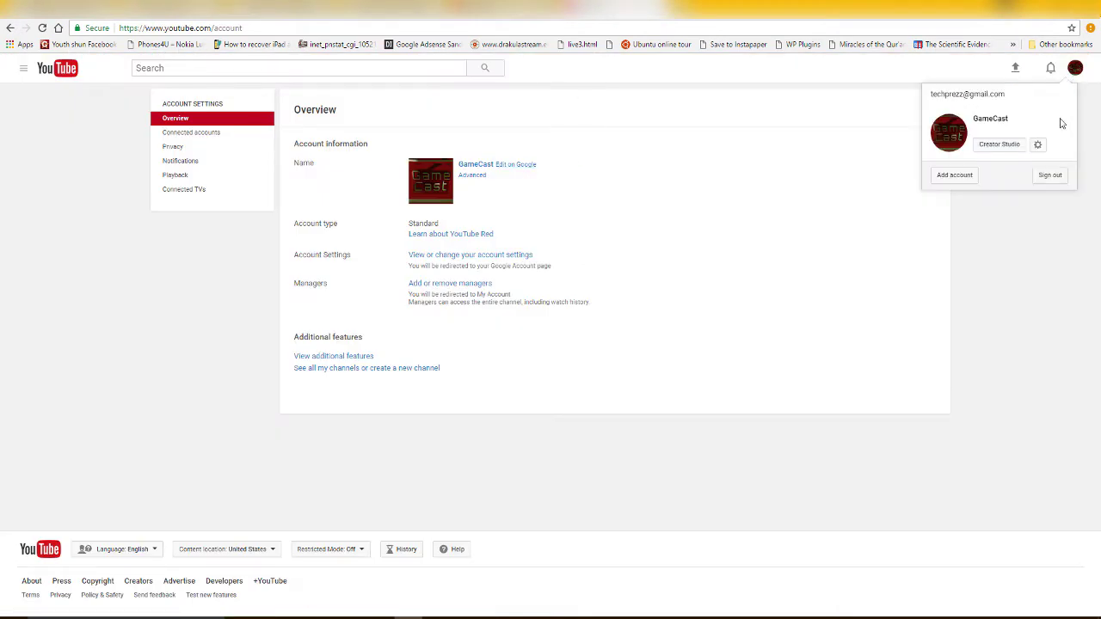
left_click(1037, 145)
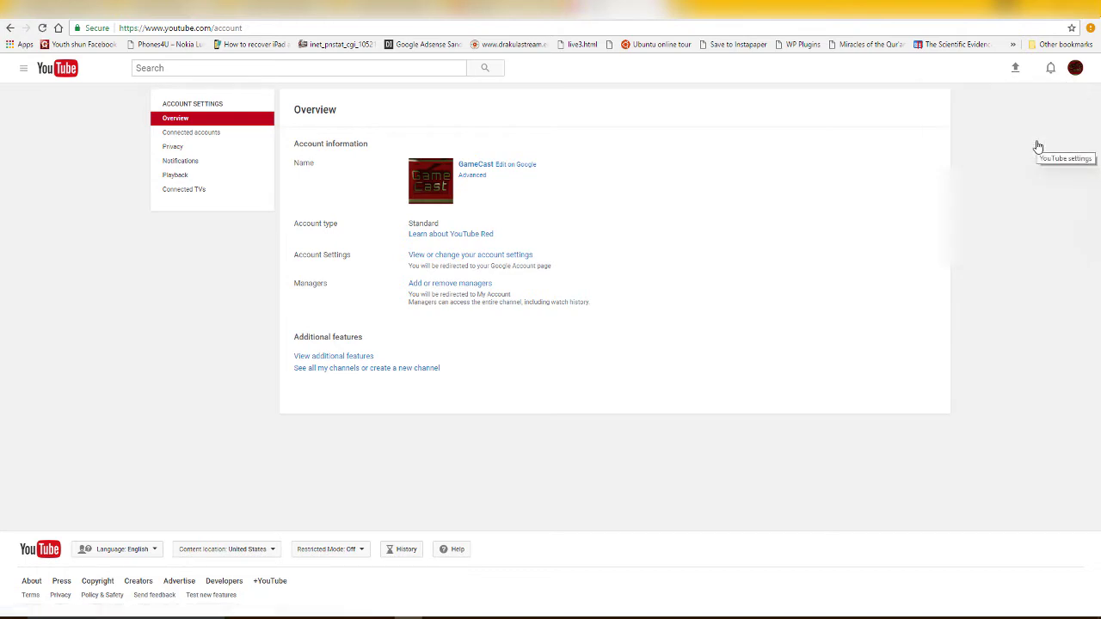
right_click(521, 172)
left_click(560, 178)
left_click(744, 7)
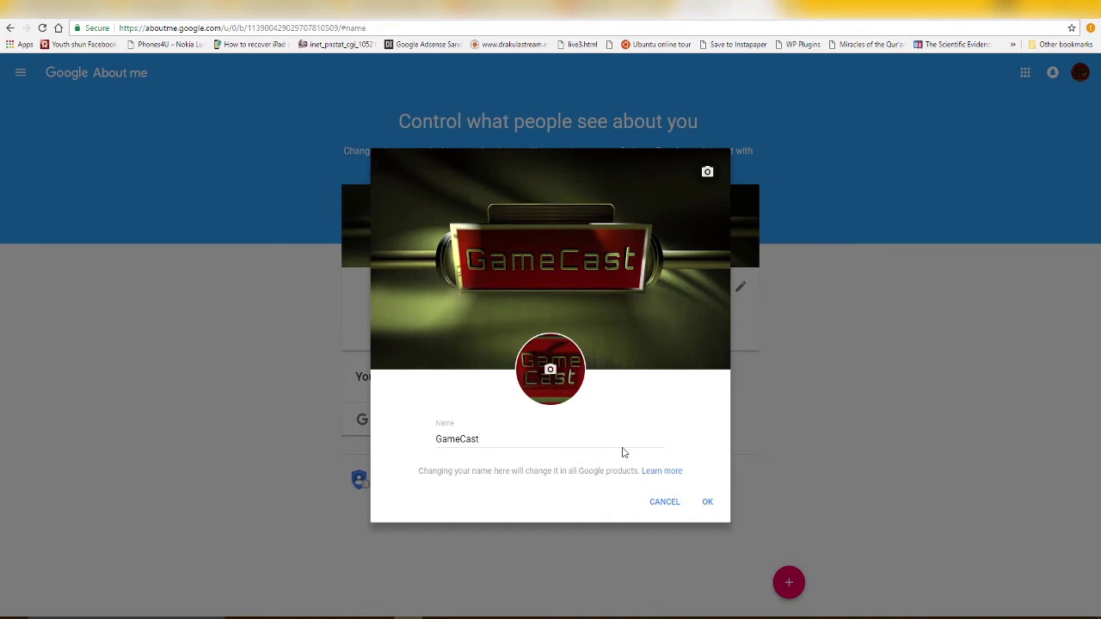
left_click(667, 502)
left_click(788, 583)
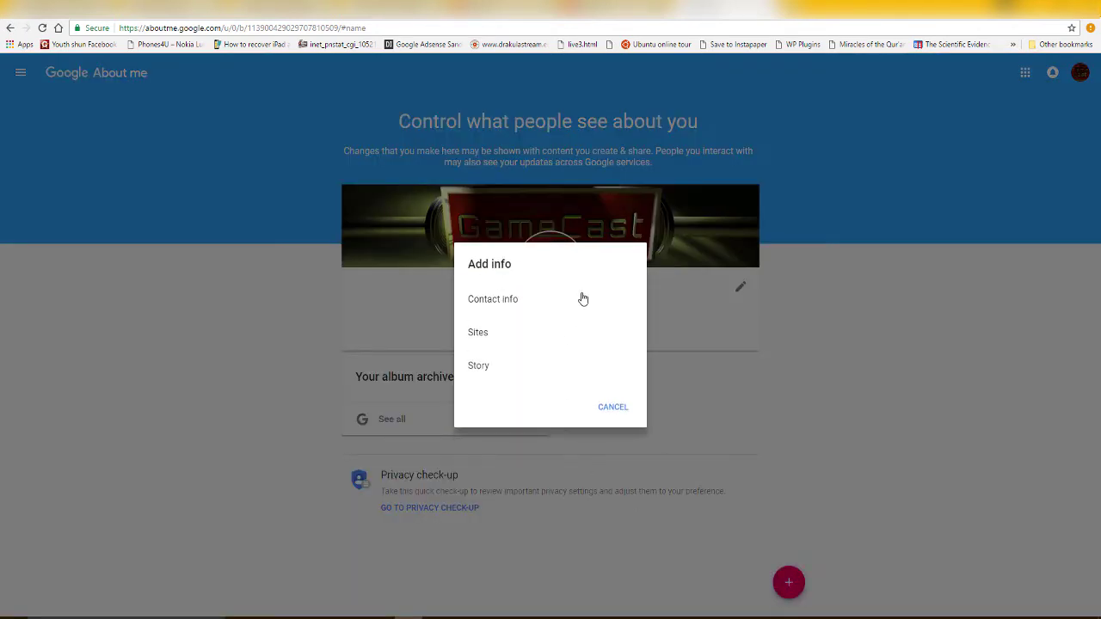
left_click(515, 303)
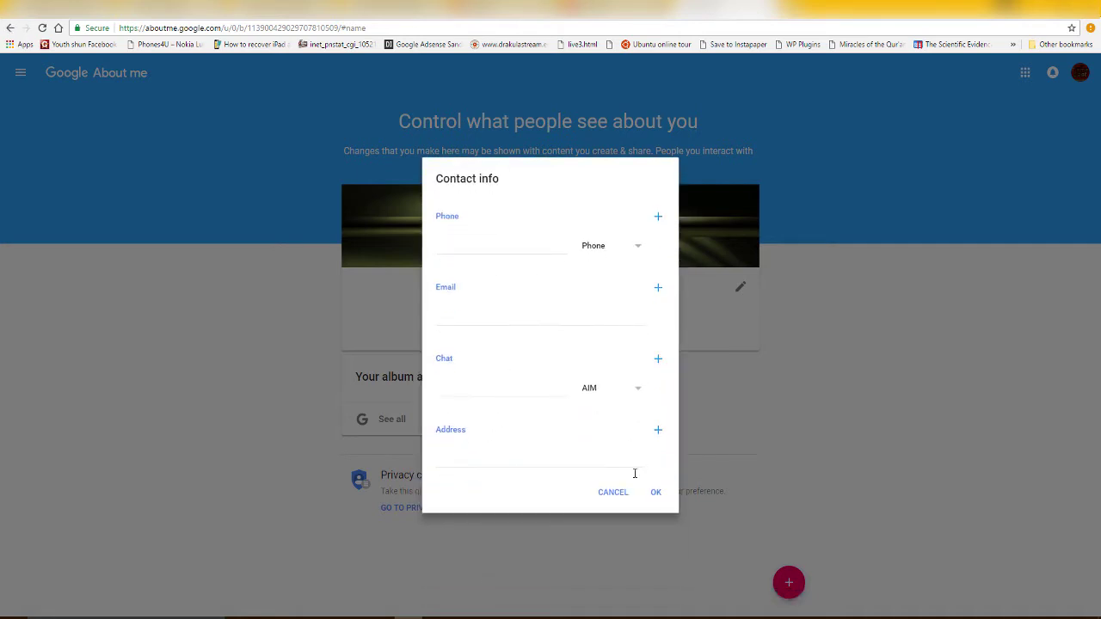
left_click(613, 492)
left_click(788, 583)
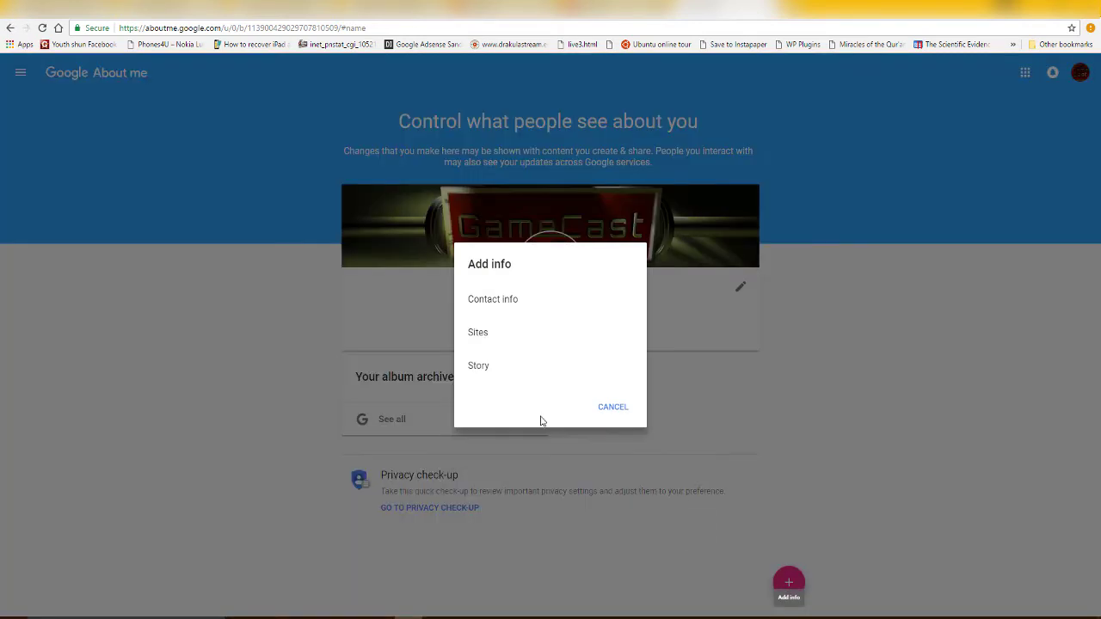
left_click(605, 414)
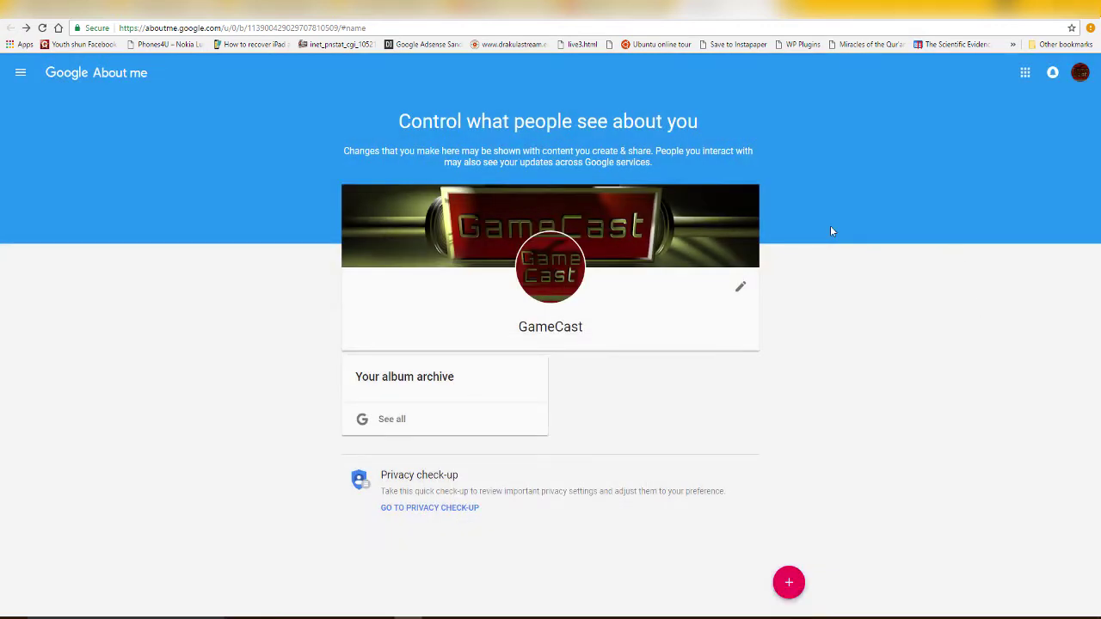
left_click(1079, 72)
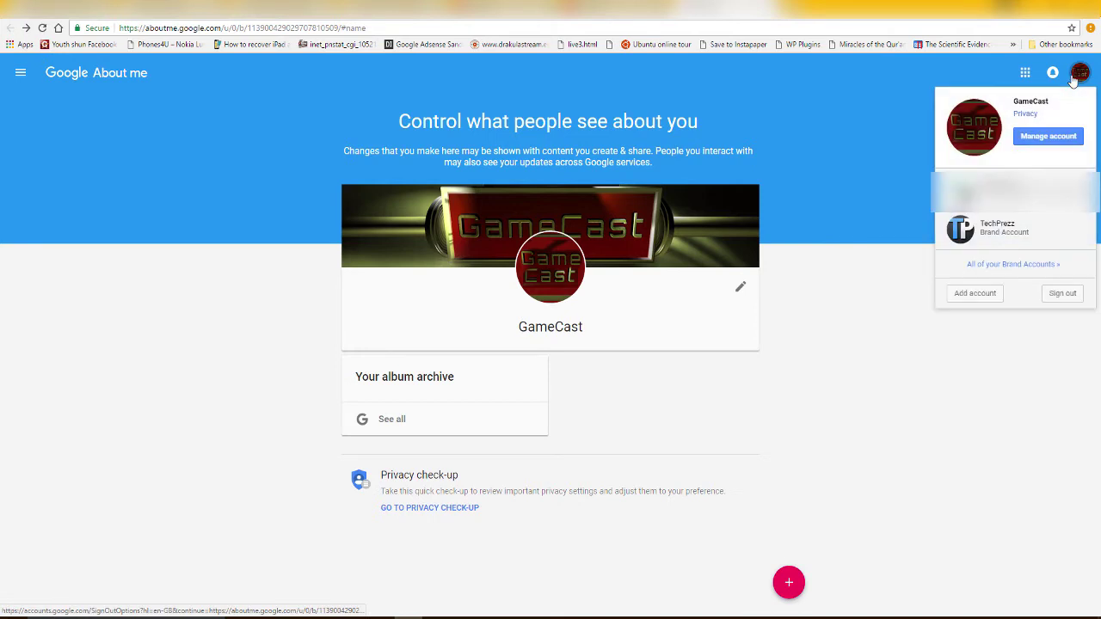
- Open GameCast's Manage account page in a new tab
right_click(1038, 144)
left_click(967, 148)
left_click(805, 108)
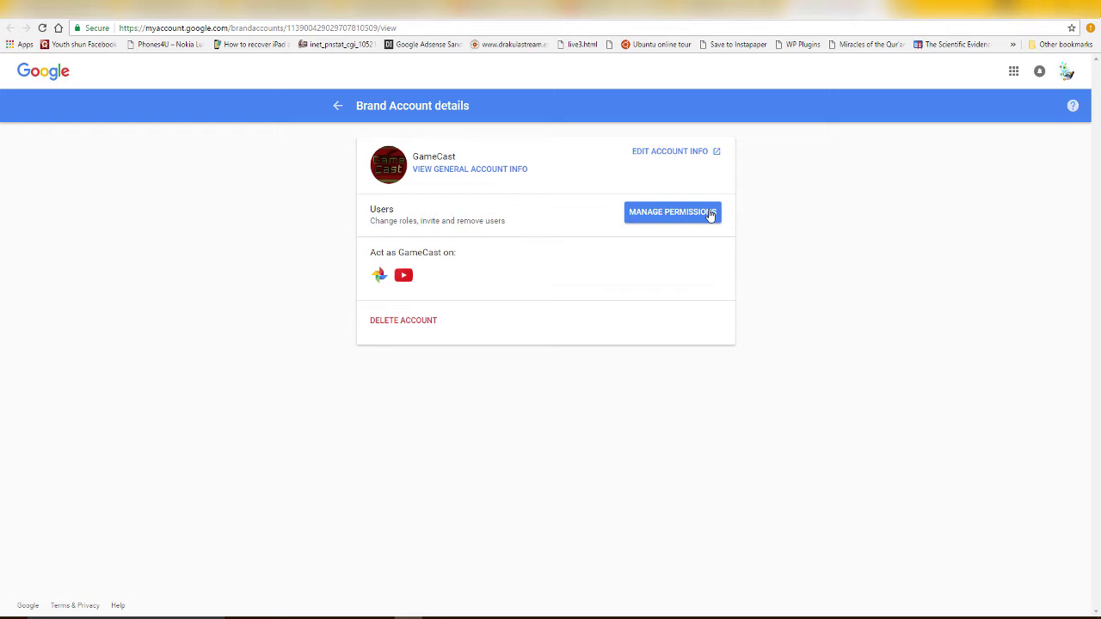
- Open EDIT ACCOUNT INFO in a new tab and switch to the About me profile
right_click(687, 155)
left_click(735, 164)
left_click(916, 10)
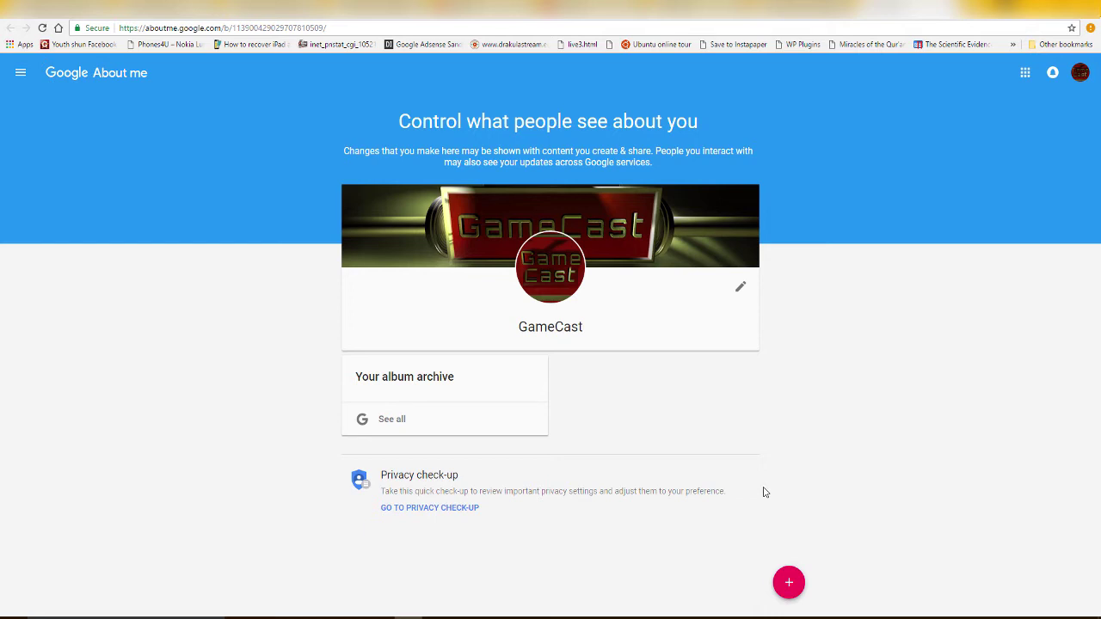
- Change 'aboutme' to 'plus' in the address to load Google+ Home, then check the account list
left_click_drag(145, 28, 178, 27)
type("lus")
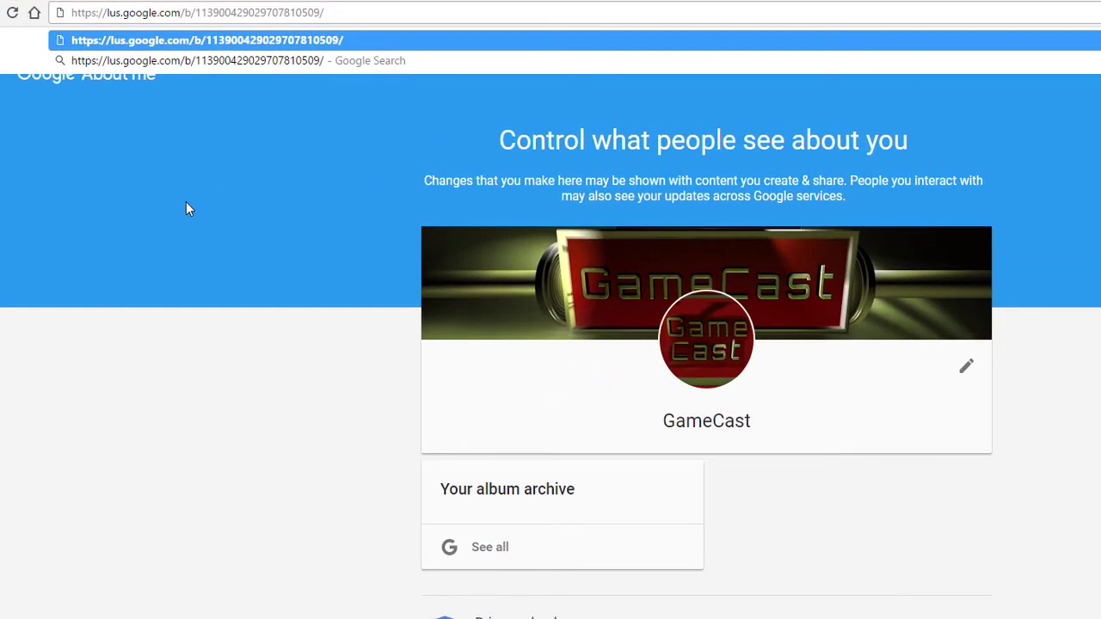
key("BackSpace")
key("BackSpace")
key("BackSpace")
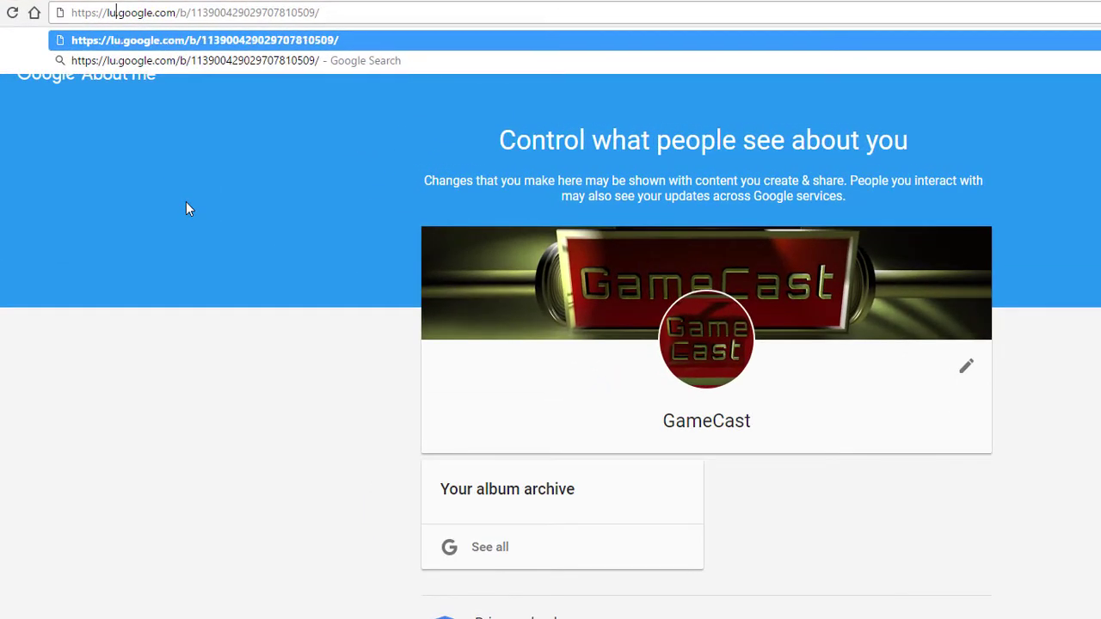
type("plus")
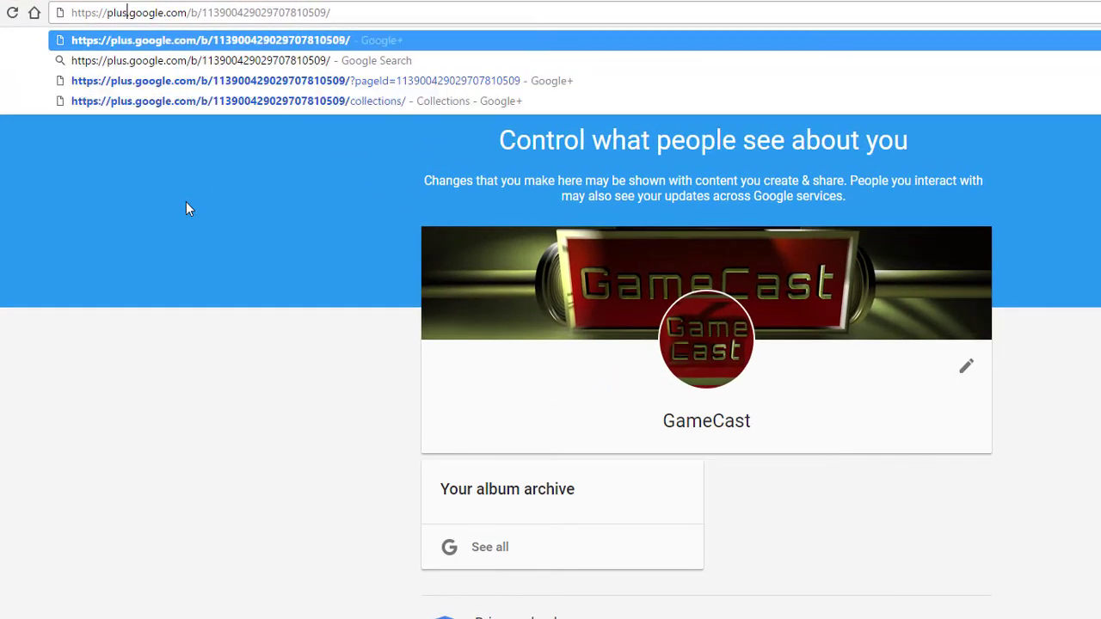
key("Return")
left_click(336, 10)
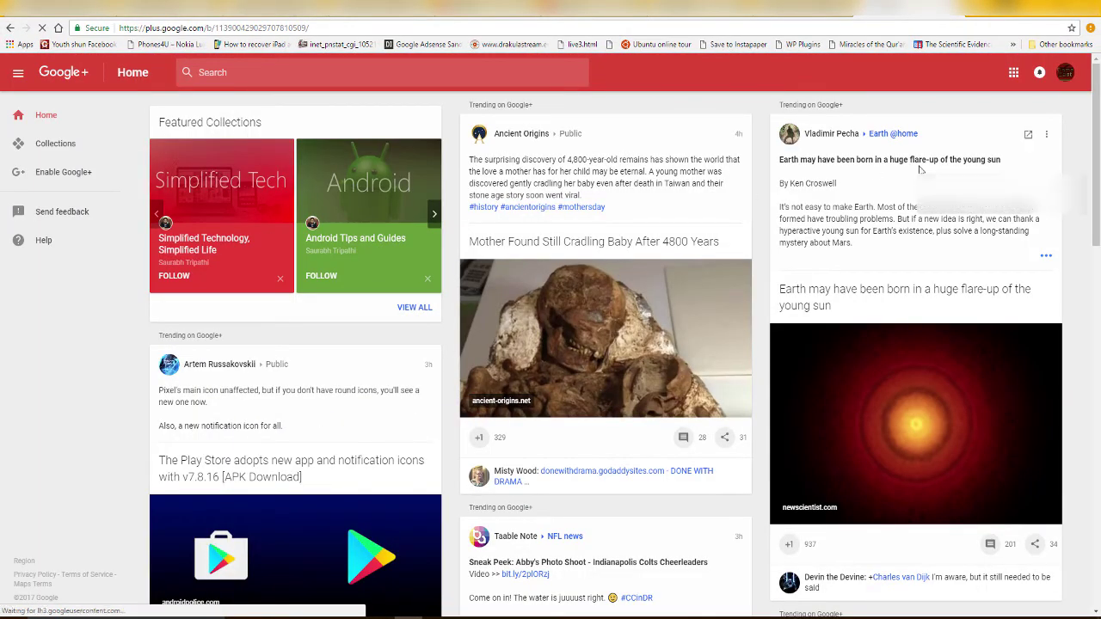
left_click(1065, 74)
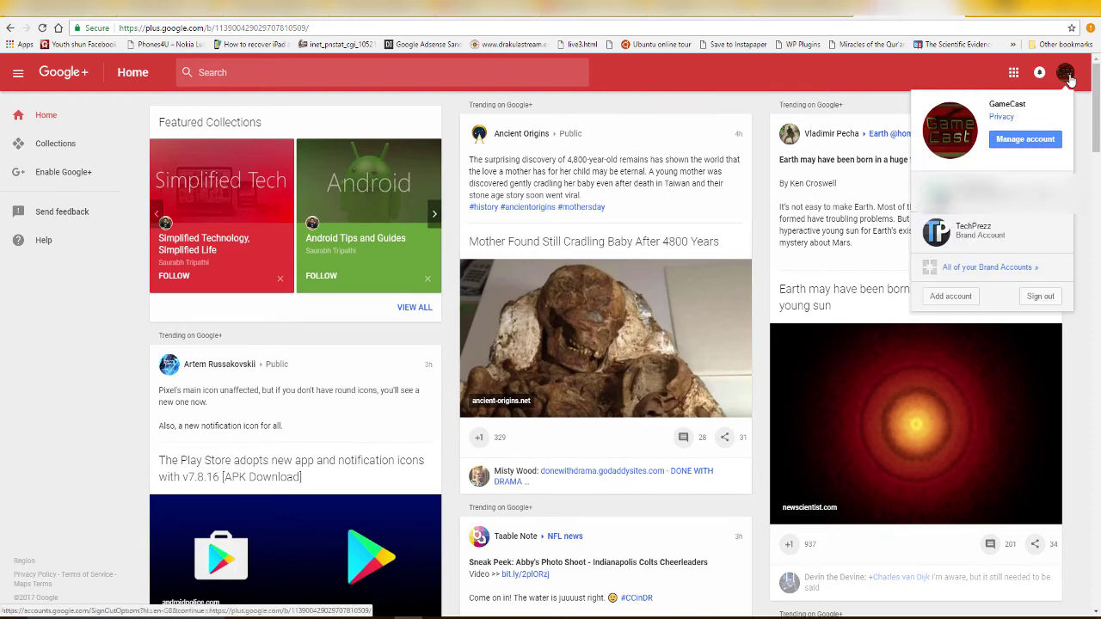
left_click(1067, 76)
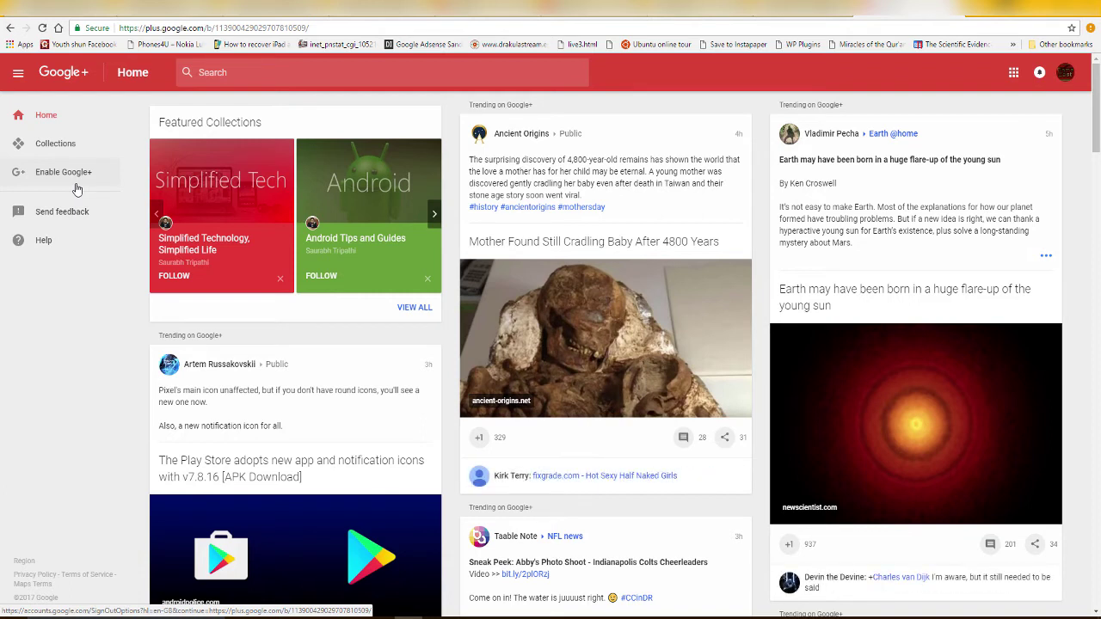
- Start turning on Google+ and switch Google+ to the GameCast brand account
left_click(77, 190)
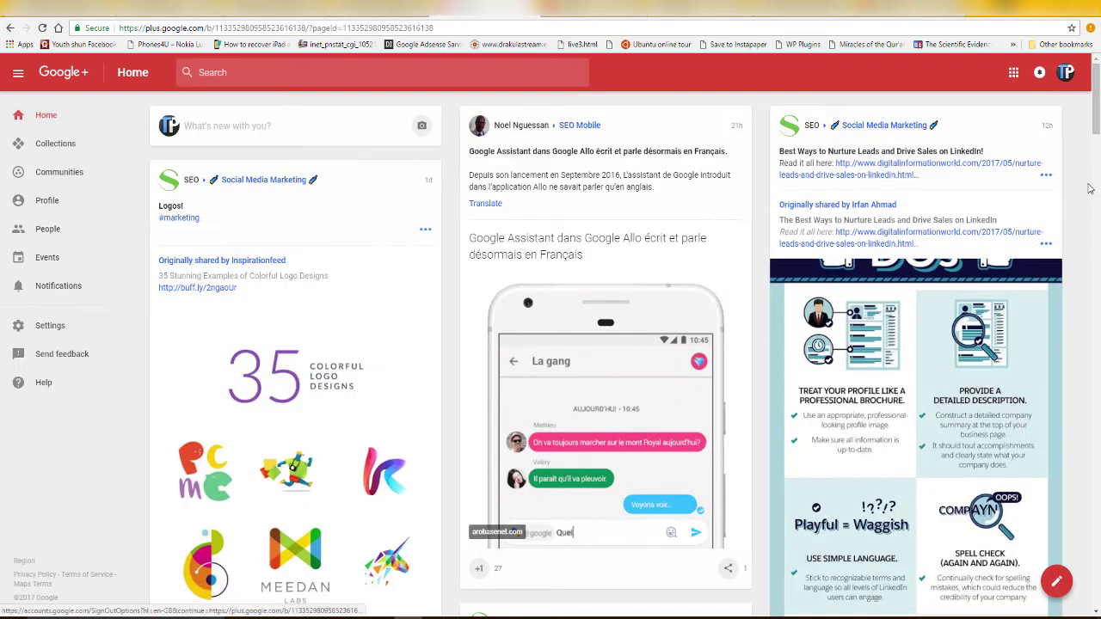
left_click(1065, 73)
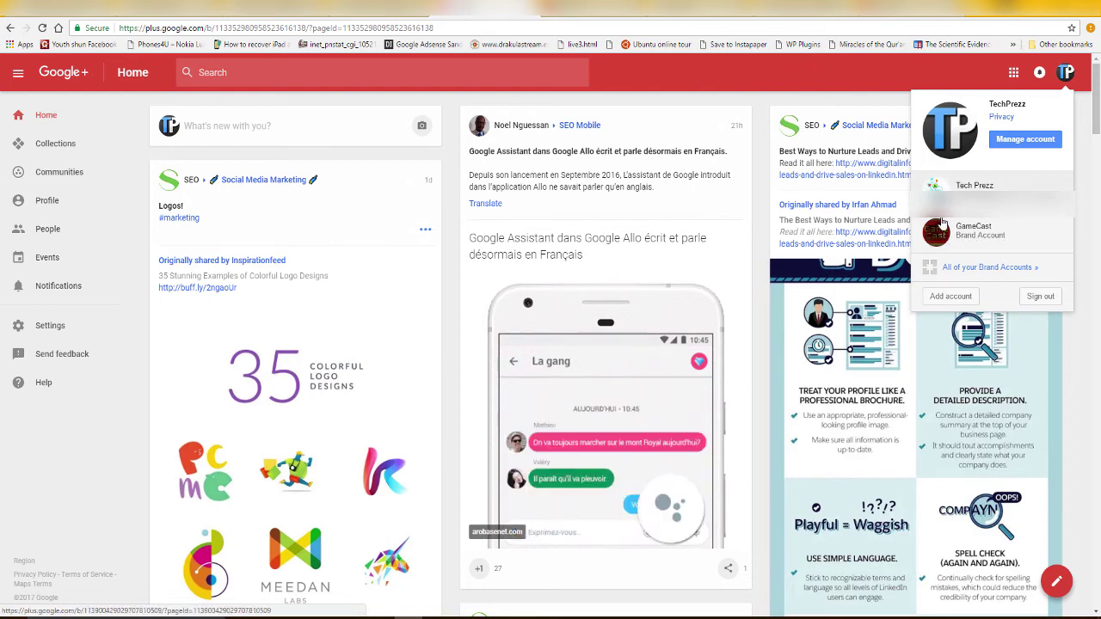
left_click(997, 236)
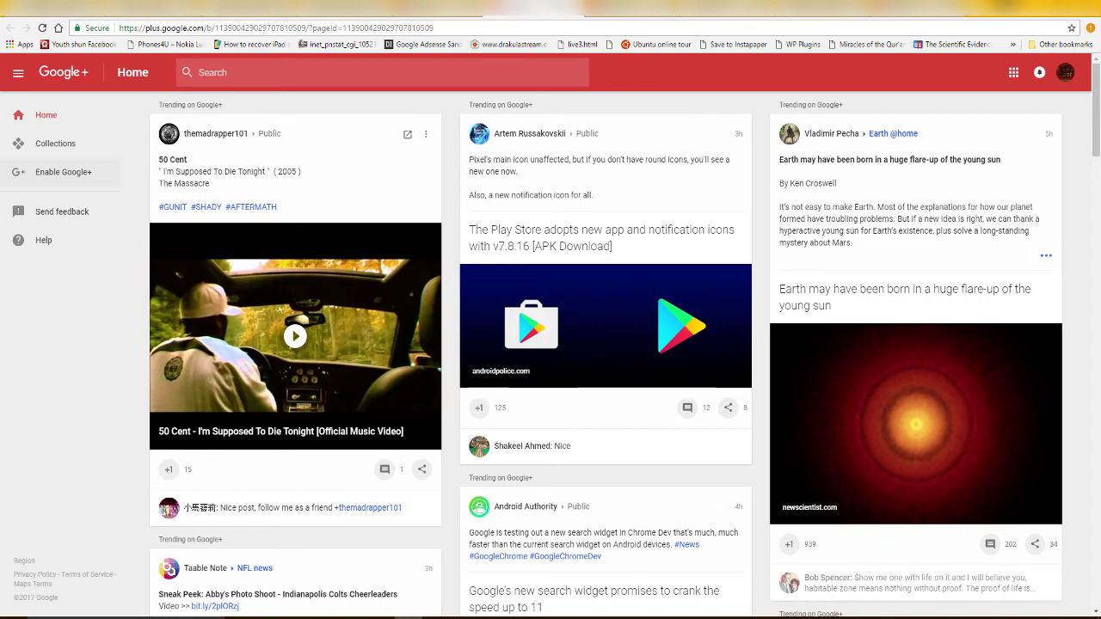
- From the YouTube account tab, open the account info page in a new tab, then return to Google+
left_click(52, 173)
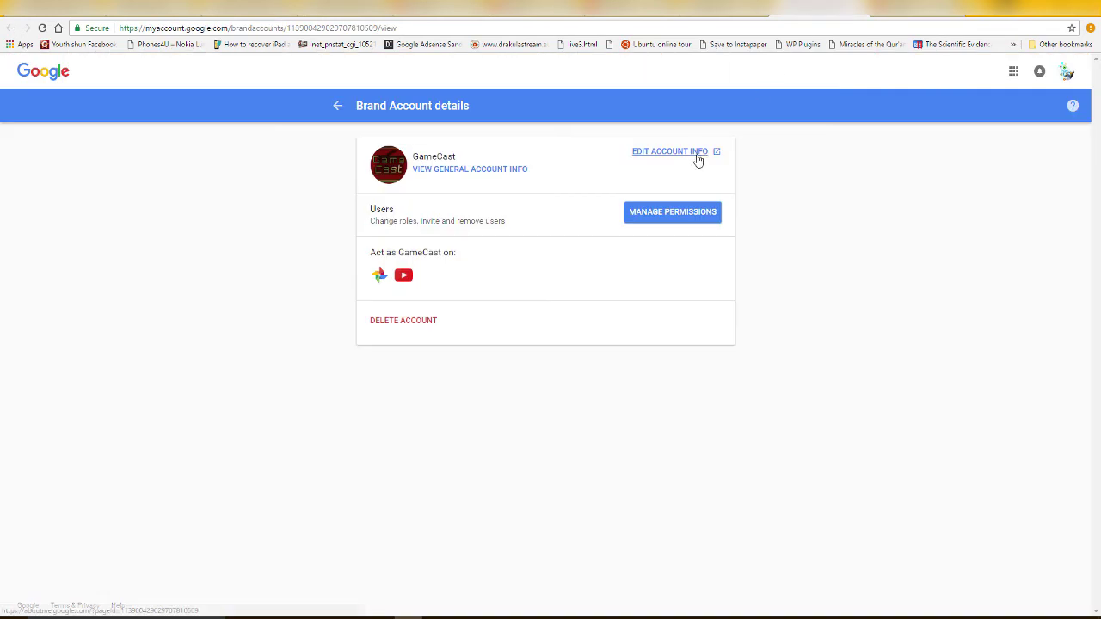
right_click(698, 161)
left_click(726, 164)
left_click(911, 17)
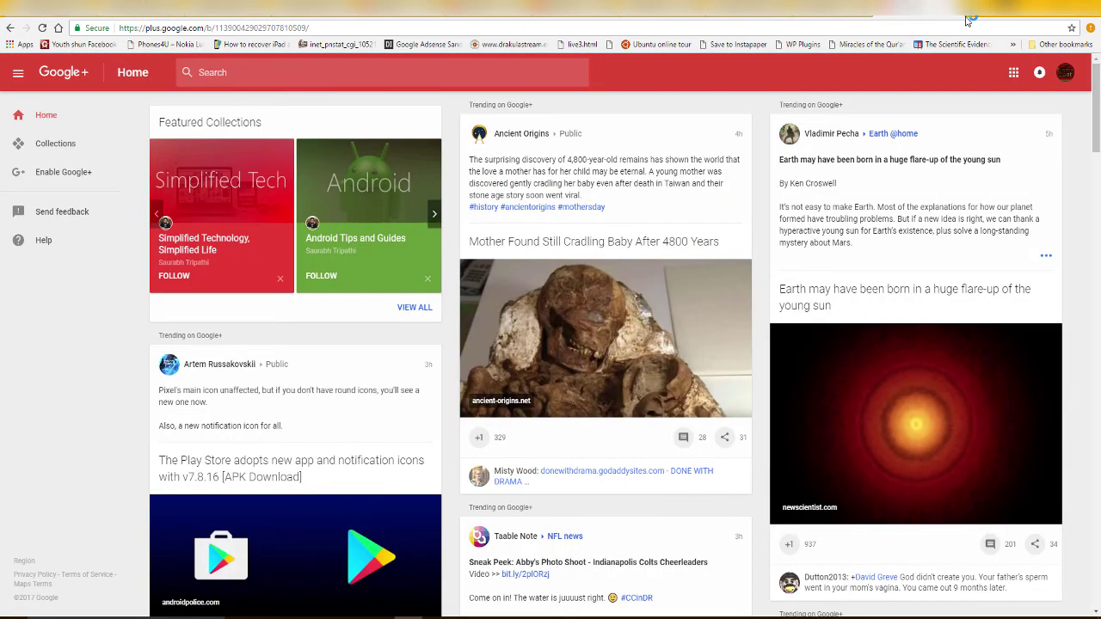
- Load the 'plus' address for GameCast and confirm ENABLE Google+ for the brand
left_click(952, 17)
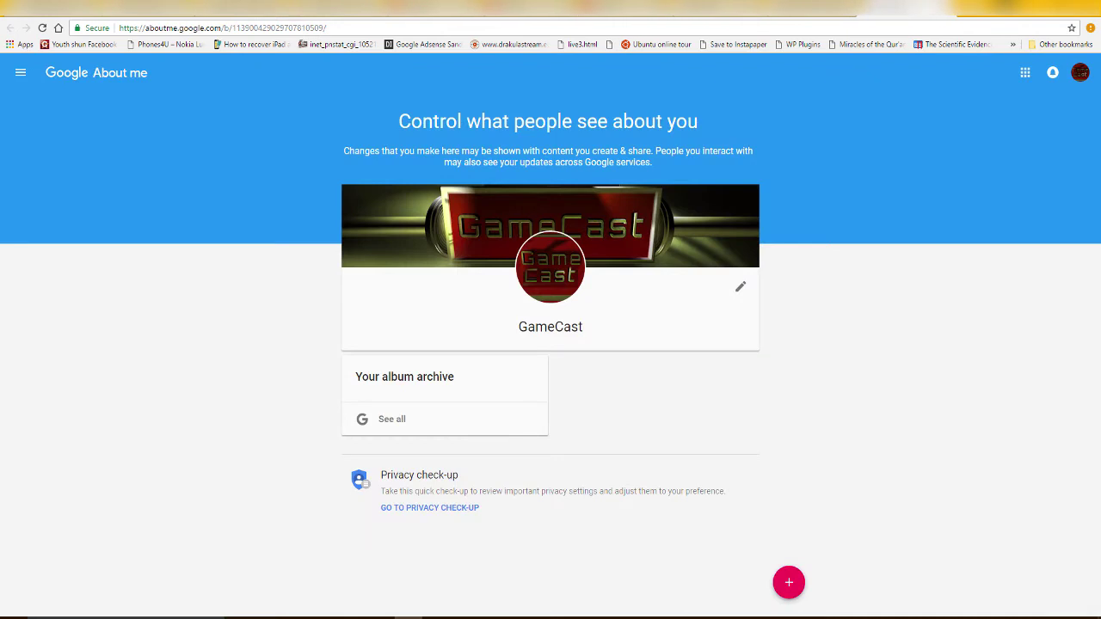
left_click_drag(145, 28, 177, 28)
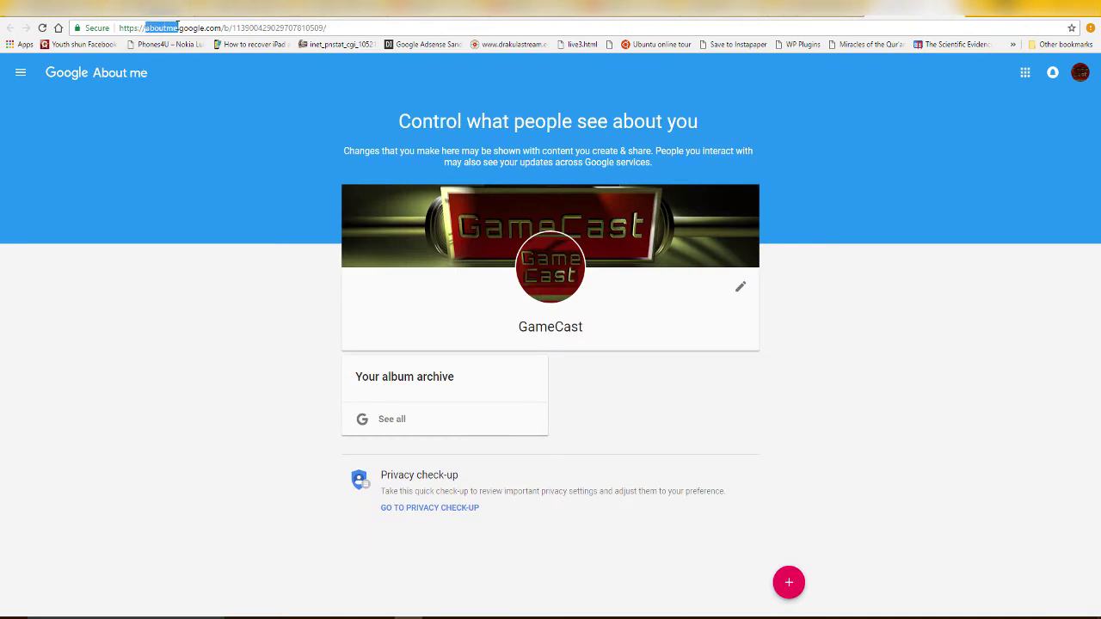
type("plus")
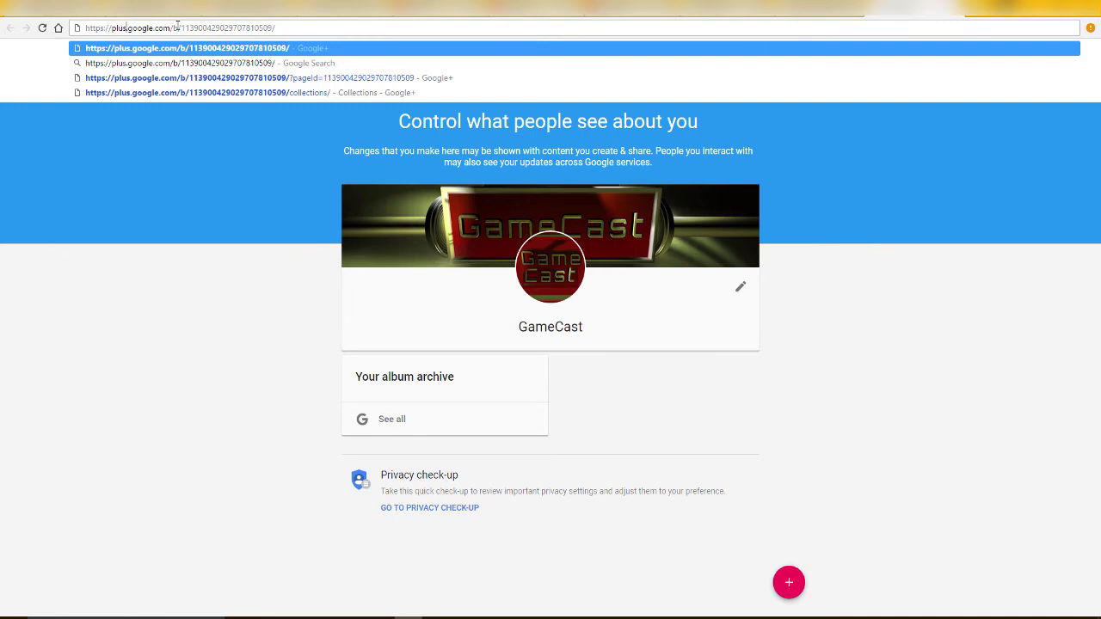
key("Return")
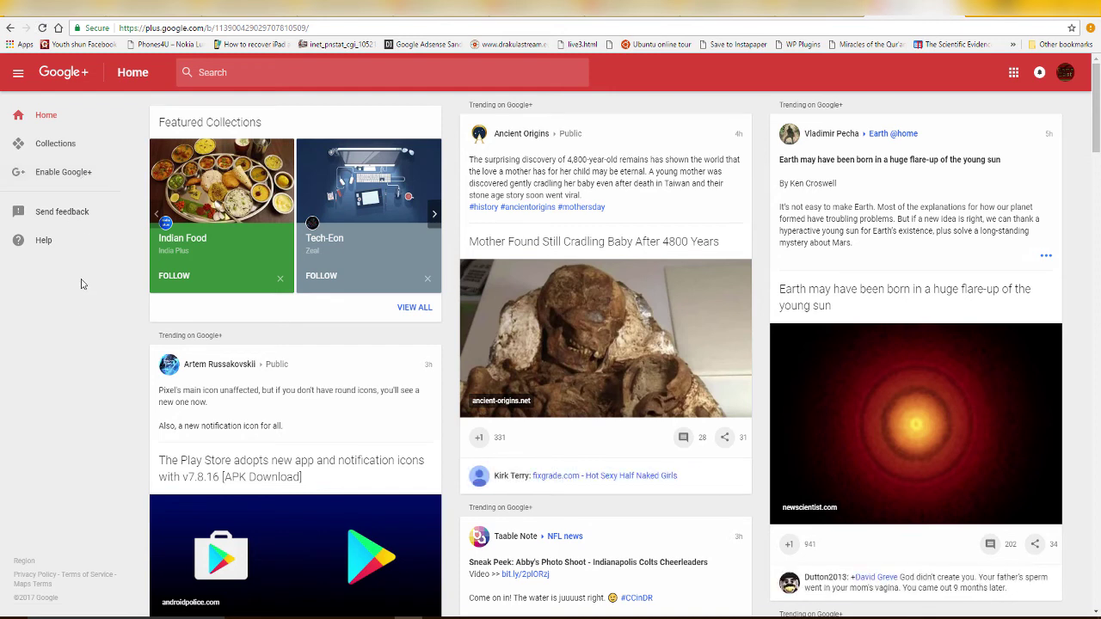
left_click(63, 172)
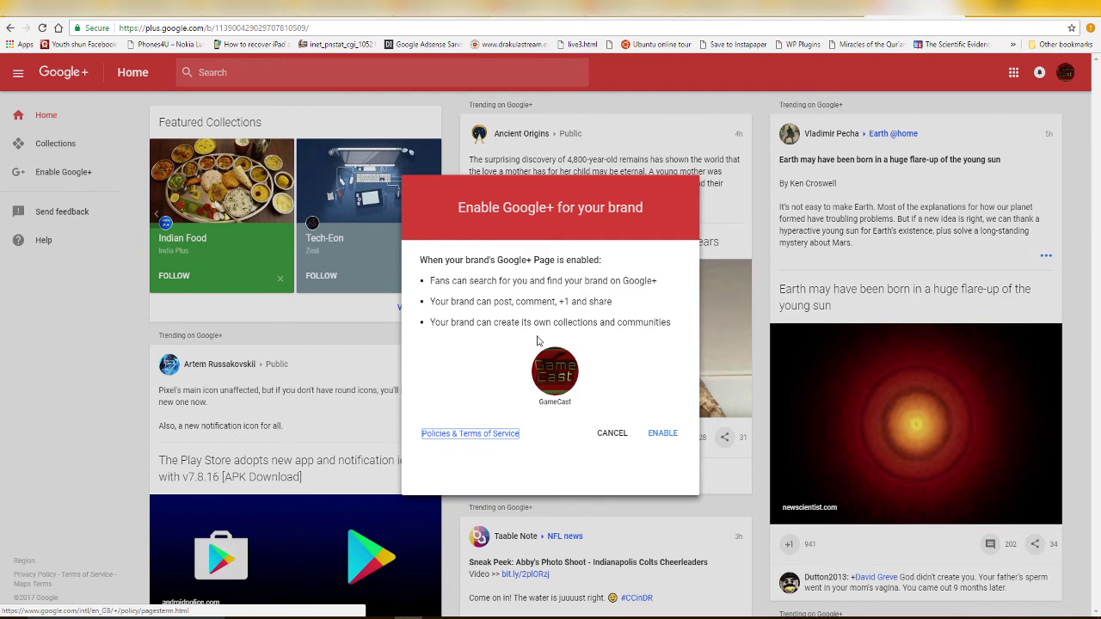
left_click(663, 434)
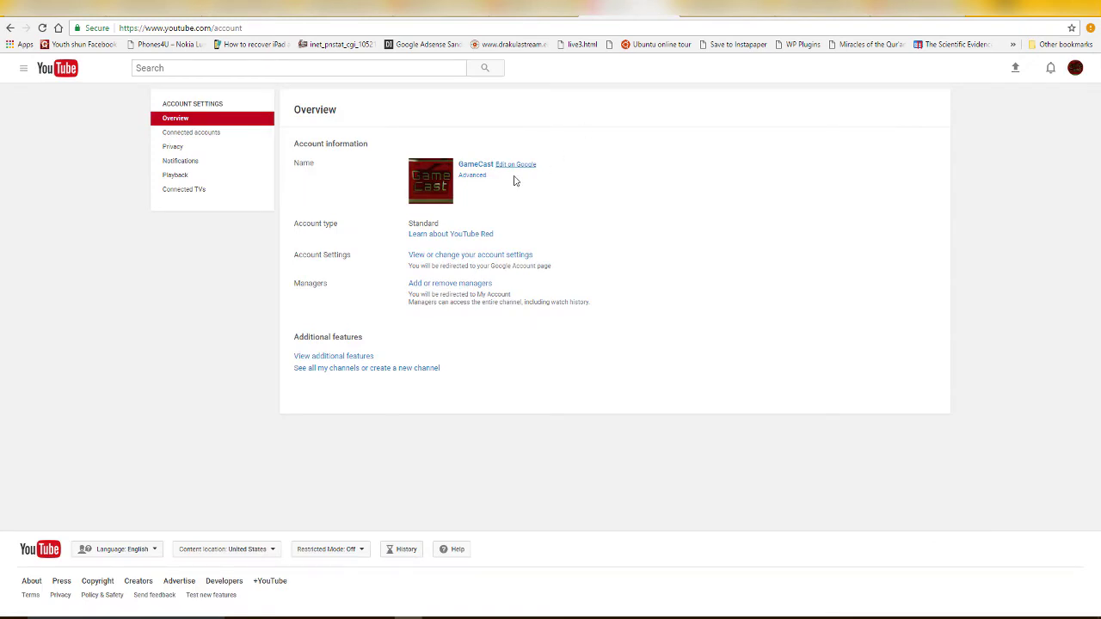
right_click(523, 173)
left_click(551, 174)
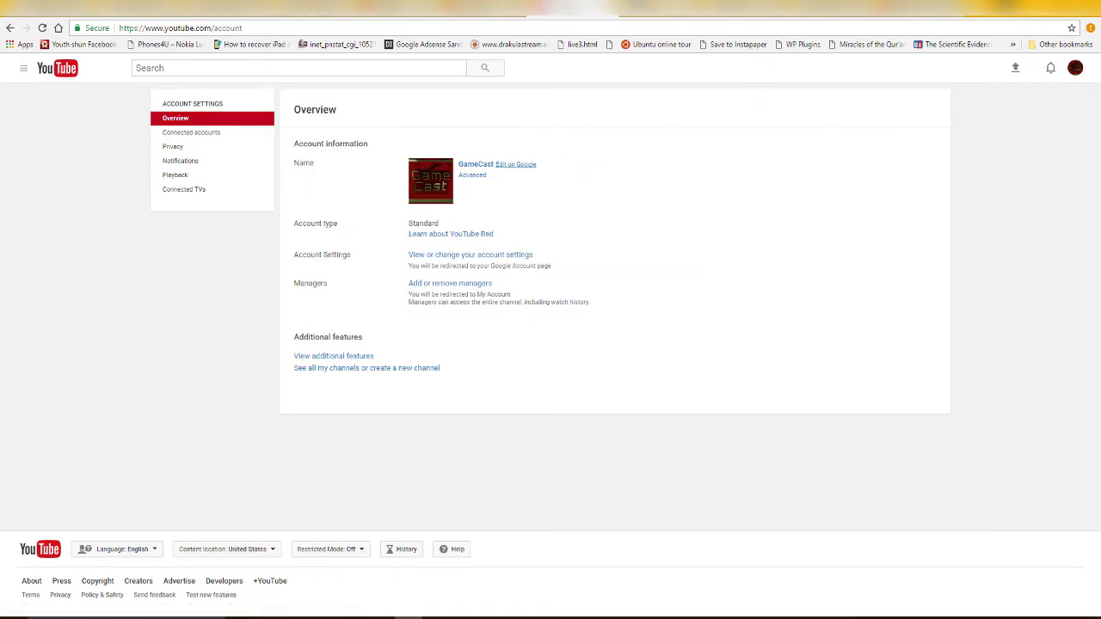
left_click(649, 9)
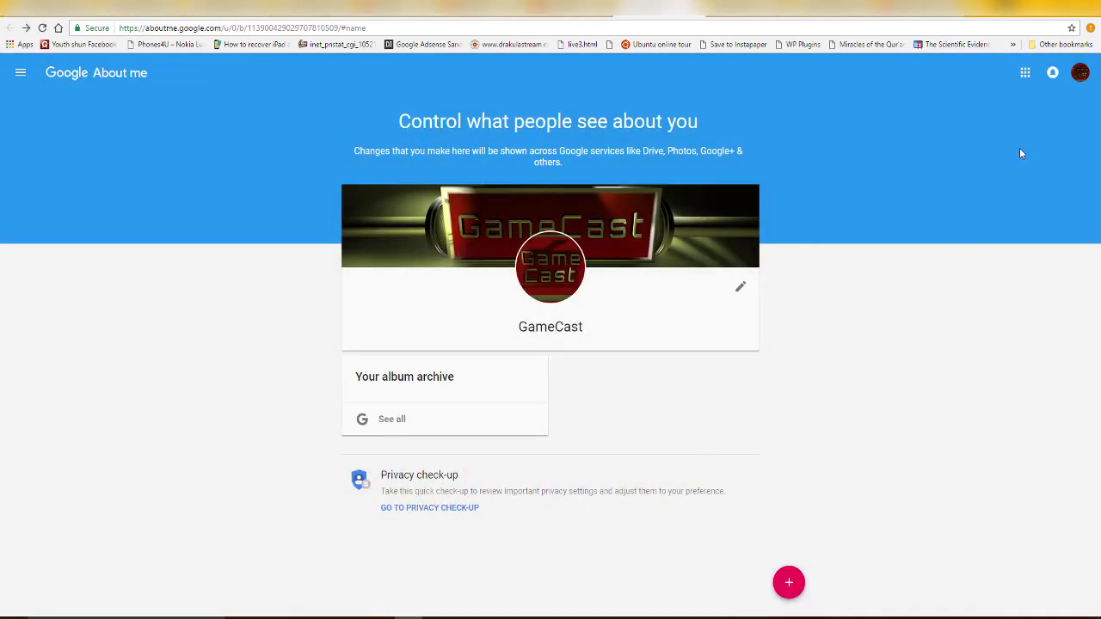
left_click(1080, 73)
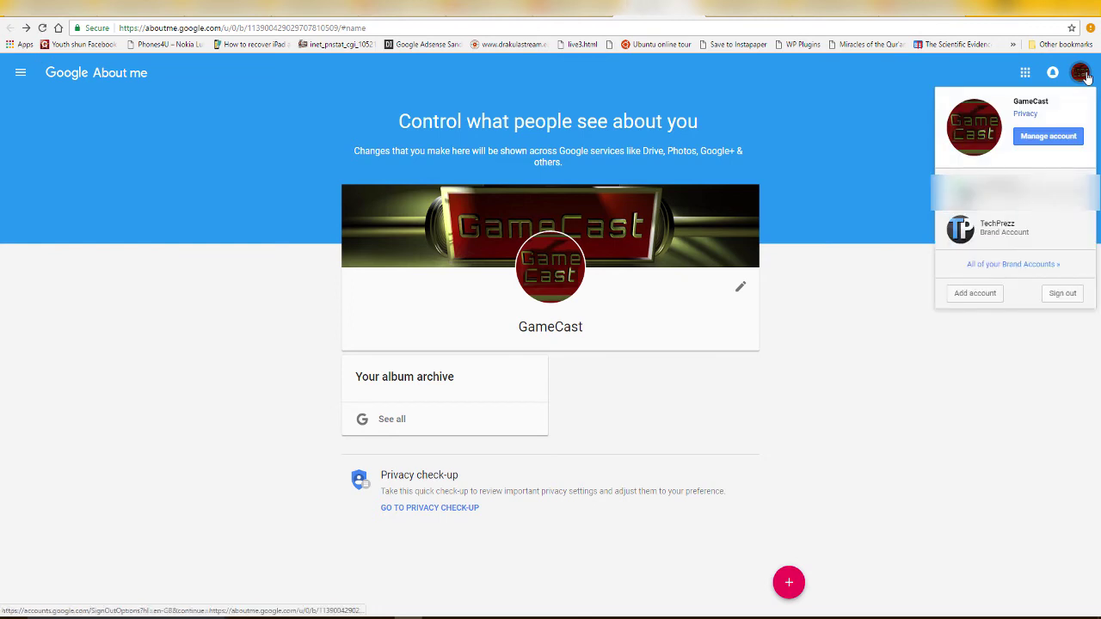
left_click(1049, 137)
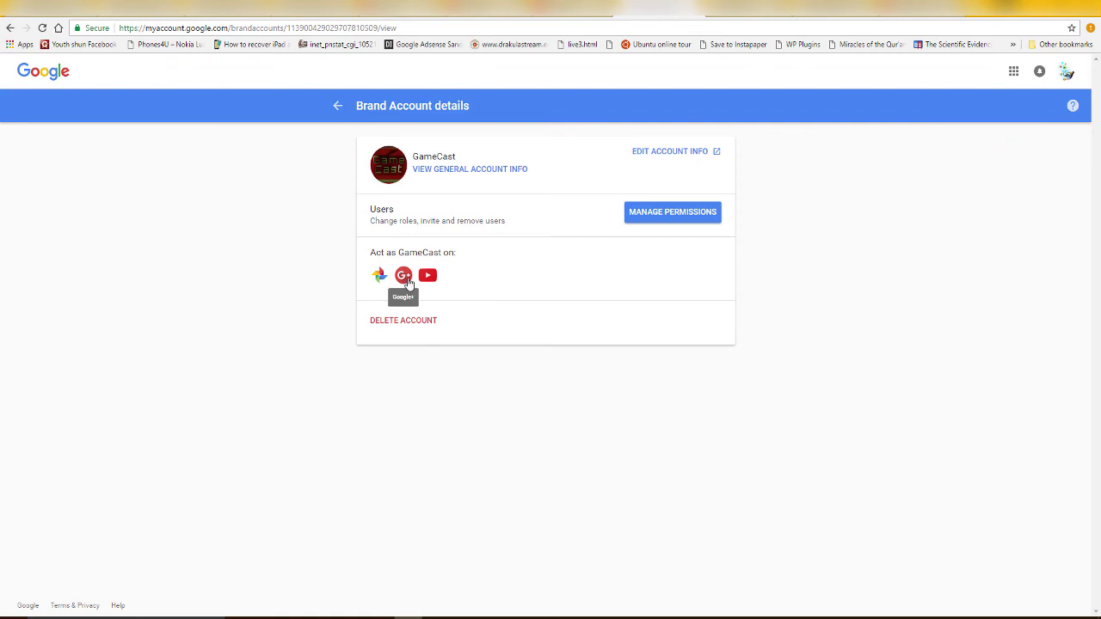
left_click(405, 279)
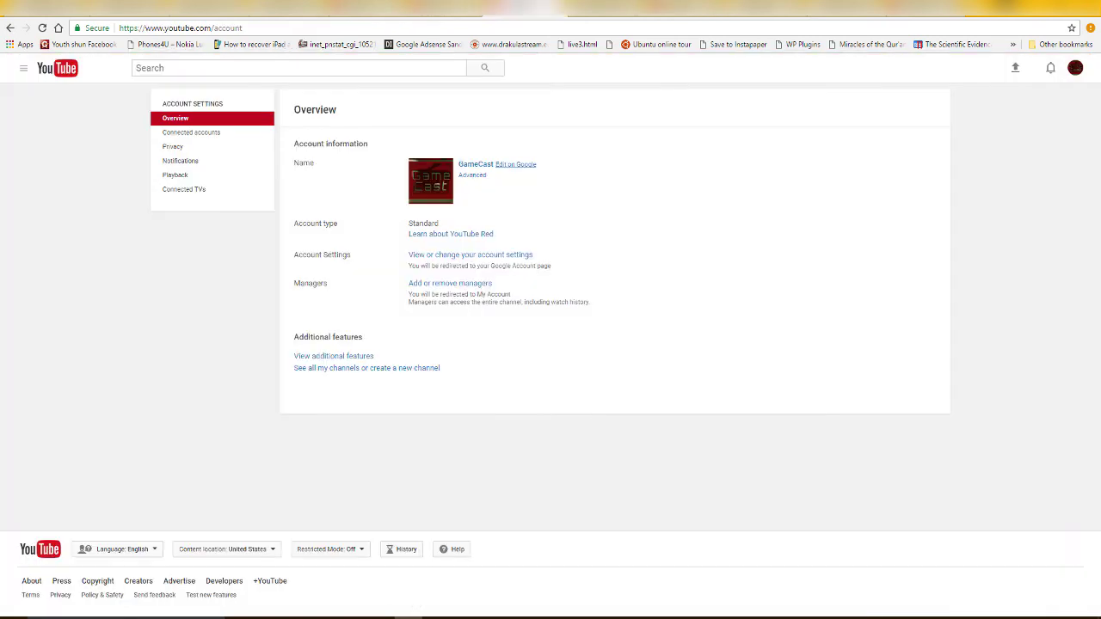
- In Creator Studio's Video Manager, open Info & Settings for Sniper Fury Walkthrough - Part 1
left_click(215, 136)
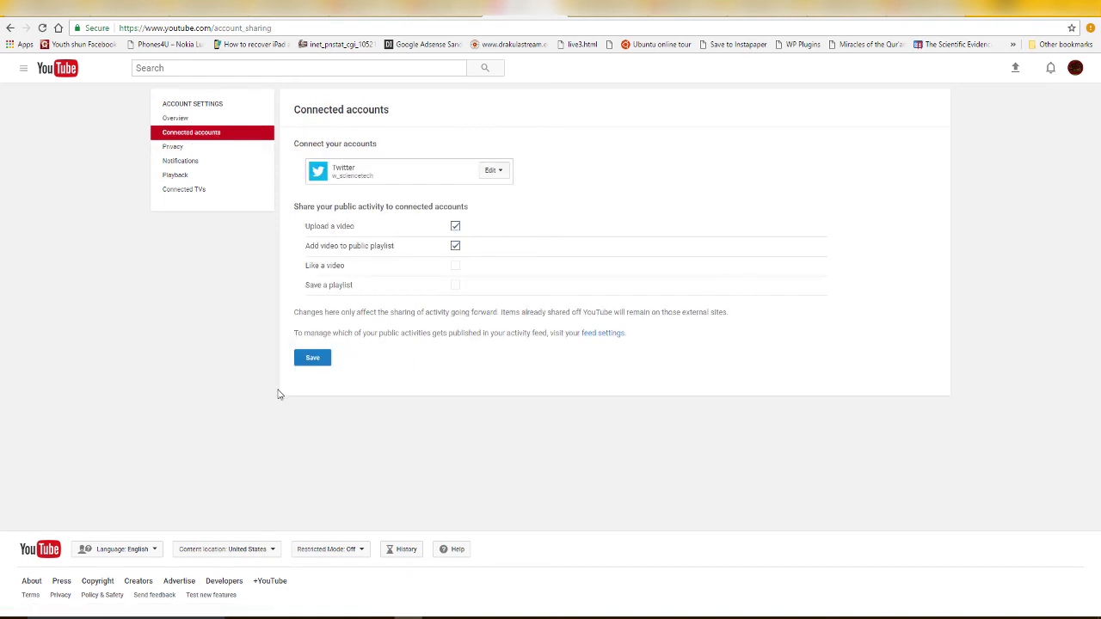
left_click(186, 122)
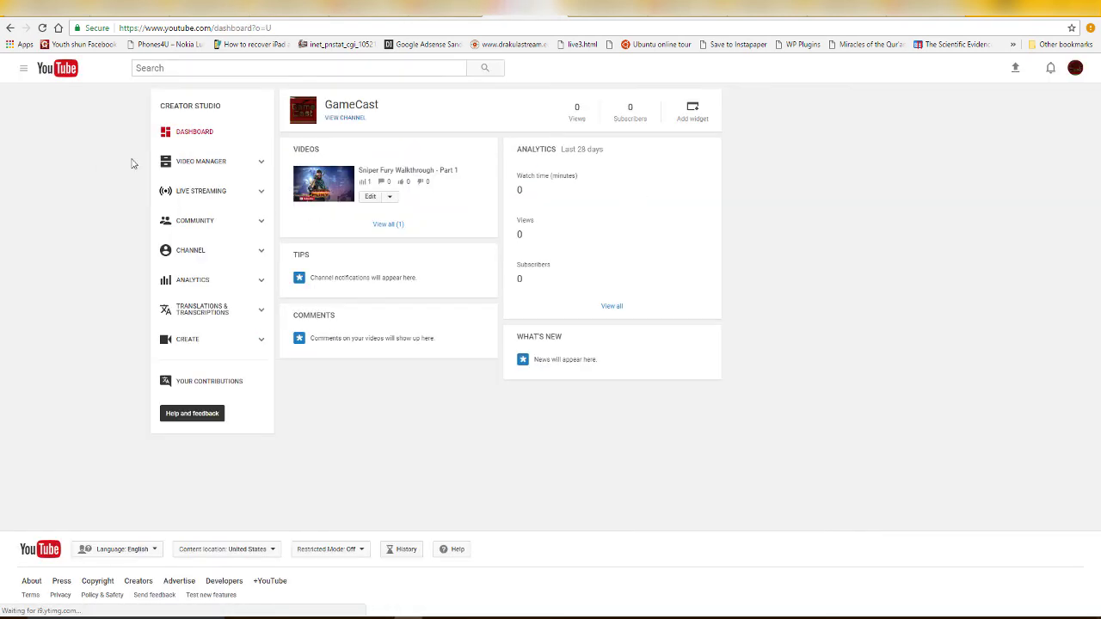
left_click(193, 168)
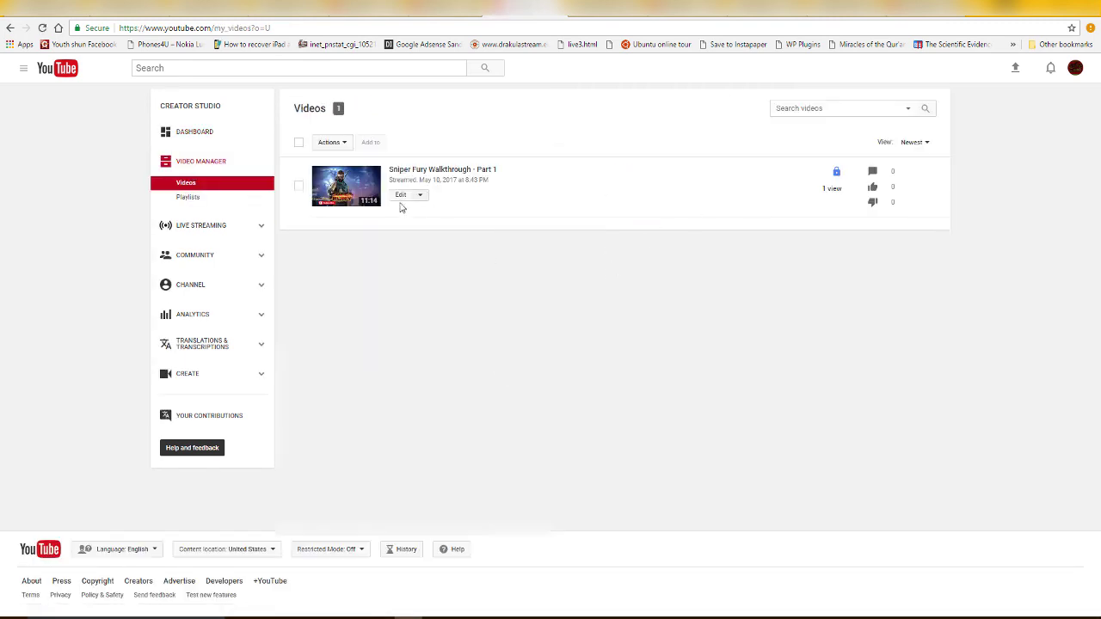
left_click(418, 200)
left_click(442, 214)
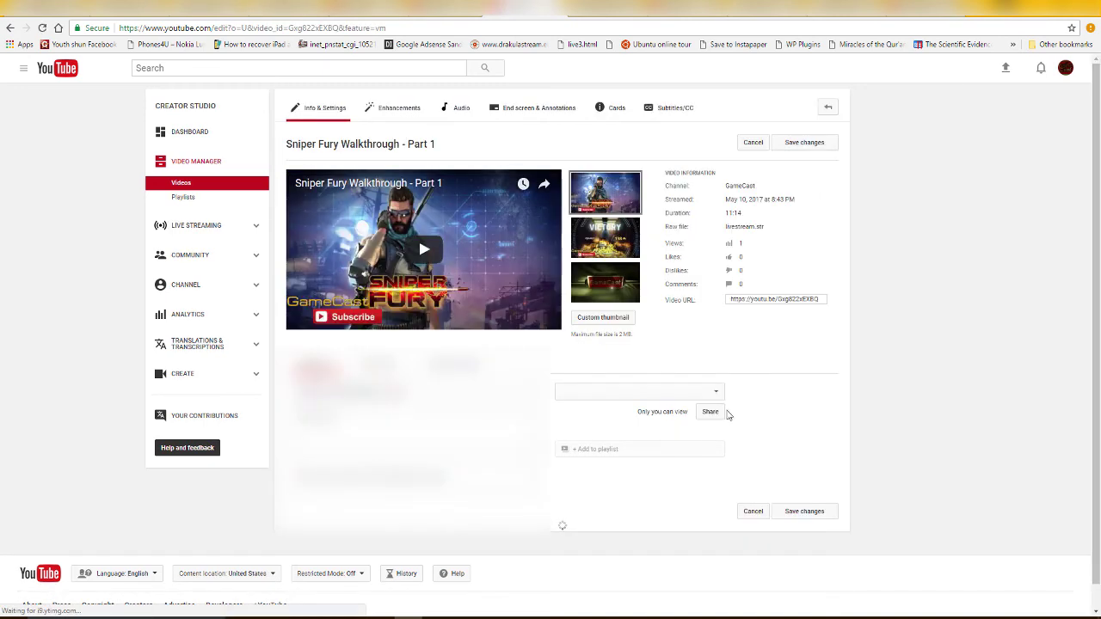
- Make the video Public with Google+ sharing ticked, then minimize Chrome
left_click(698, 390)
left_click(651, 406)
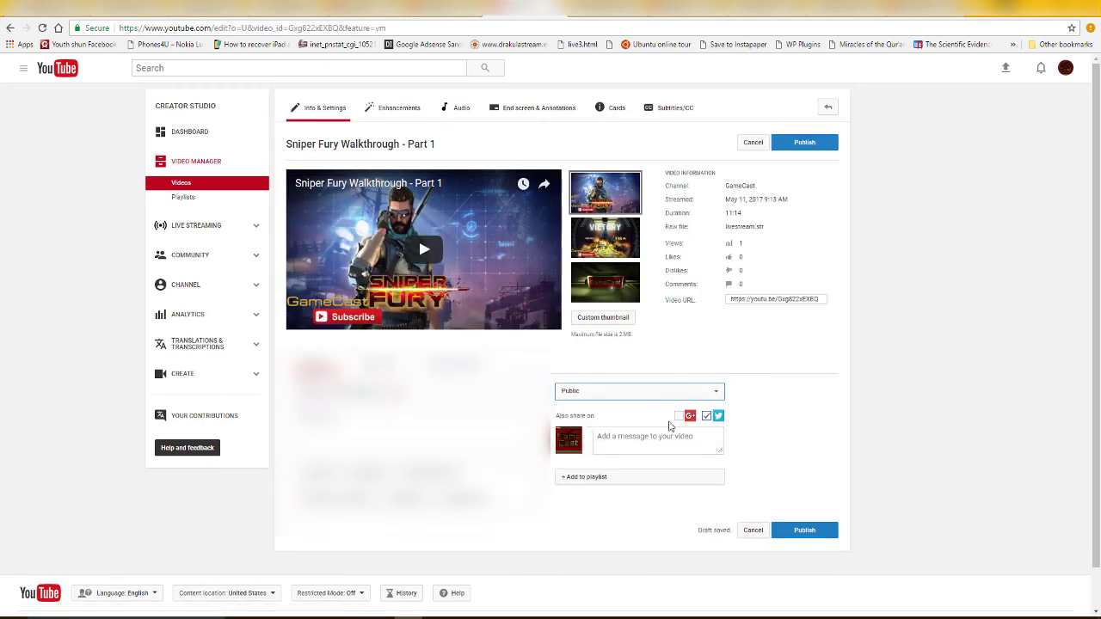
left_click(680, 417)
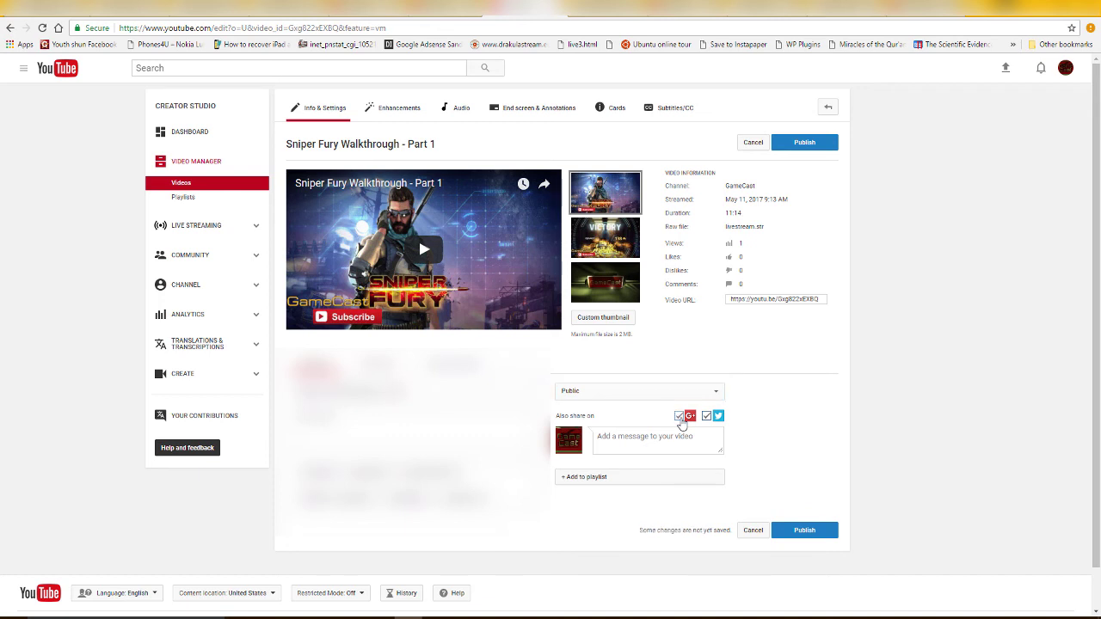
left_click(680, 420)
left_click(678, 417)
left_click(946, 7)
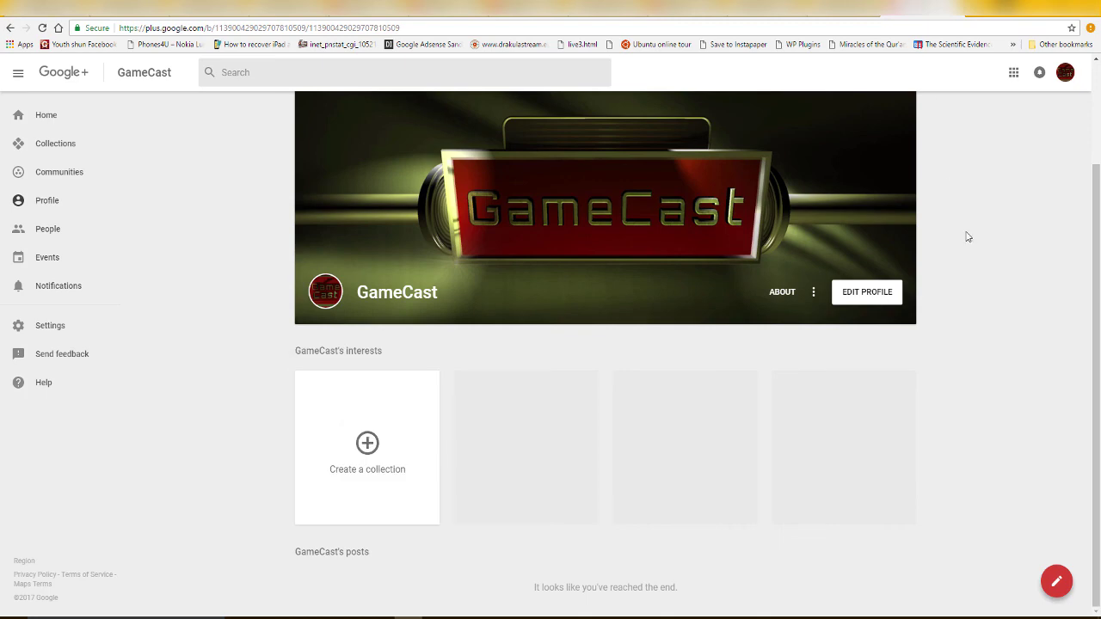
left_click(1034, 10)
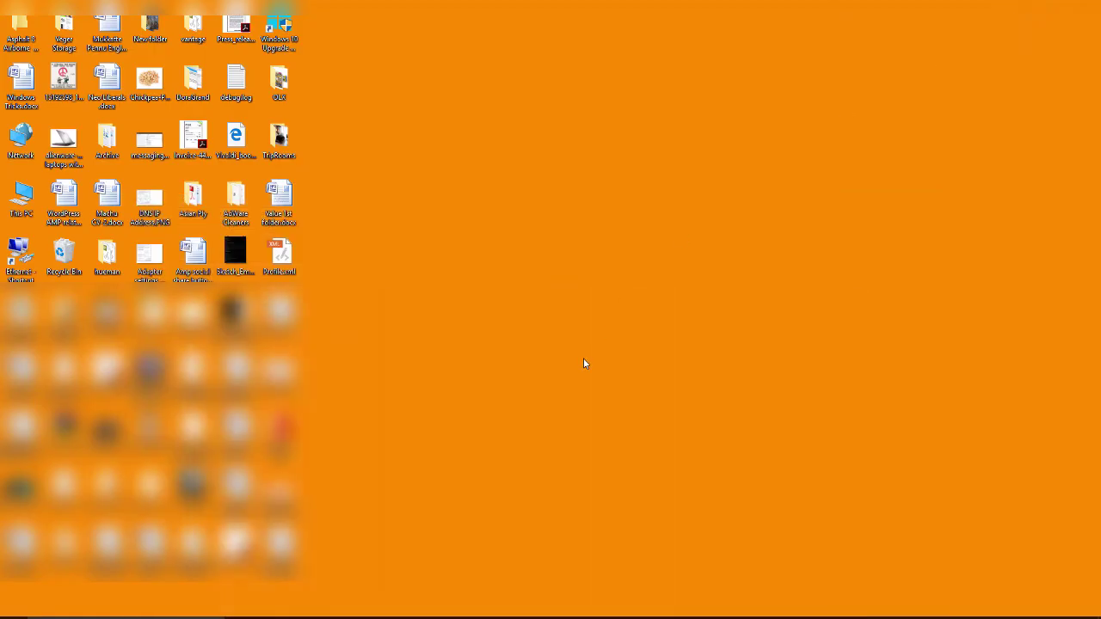